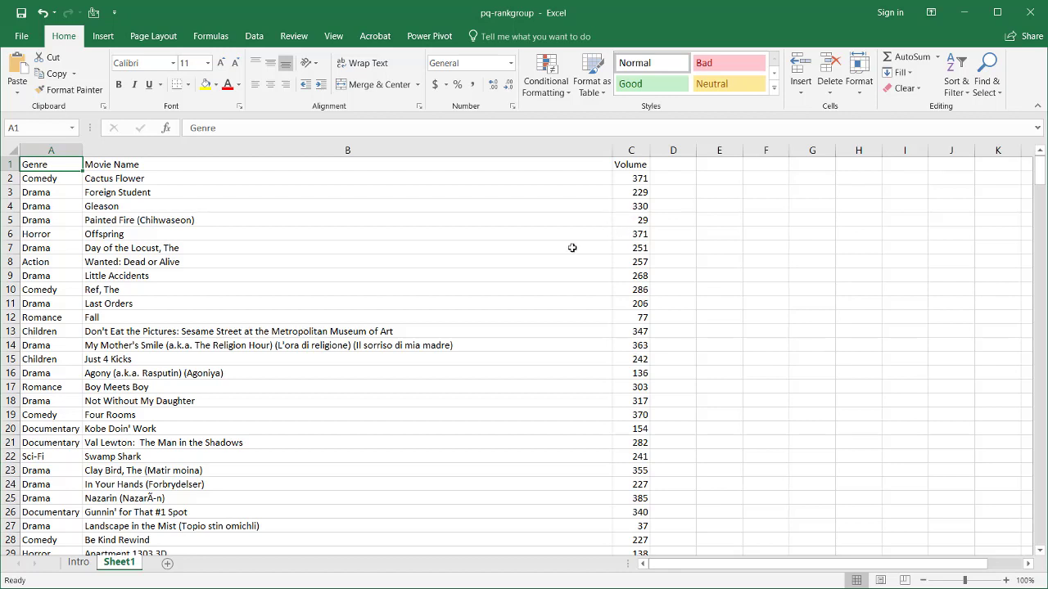
- Review the intro example and convert the movie data in Sheet1's range A1:C365 into a table with headers
{"action": "left_click", "coordinate": [79, 563]}
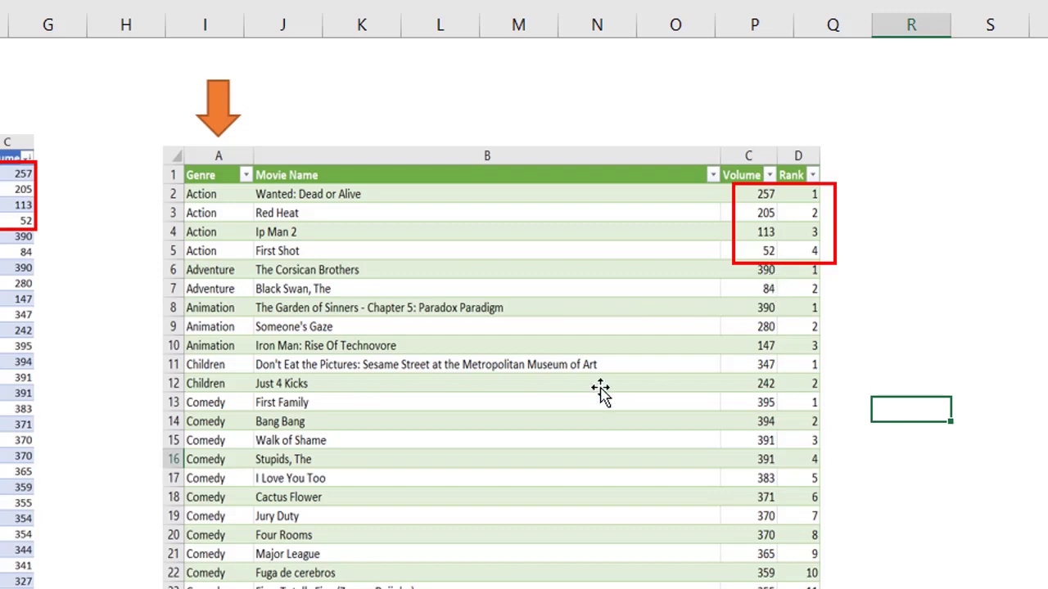
{"action": "left_click", "coordinate": [229, 409]}
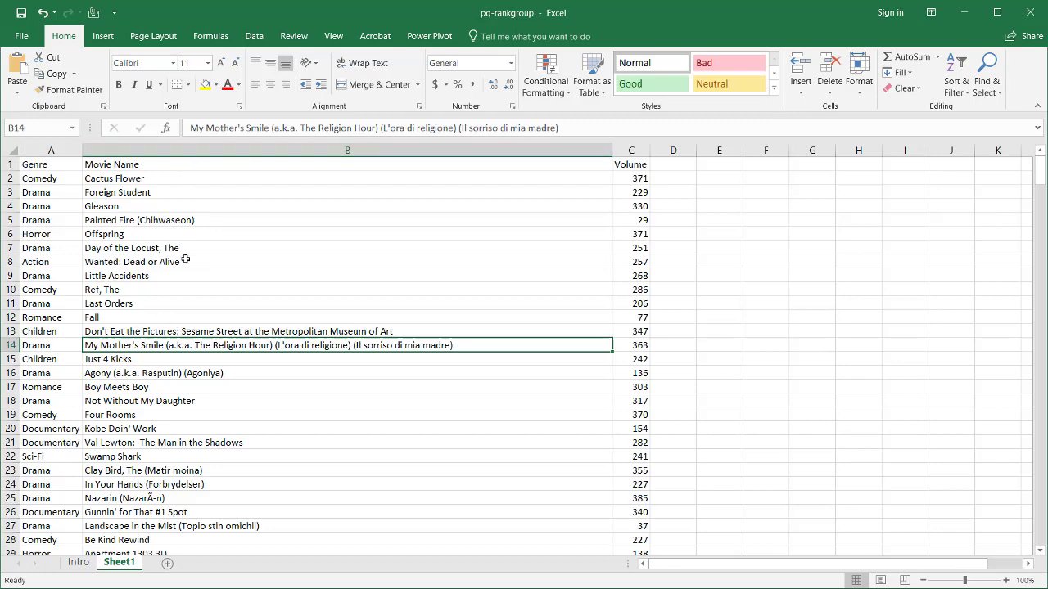
{"action": "key", "text": "ctrl+t"}
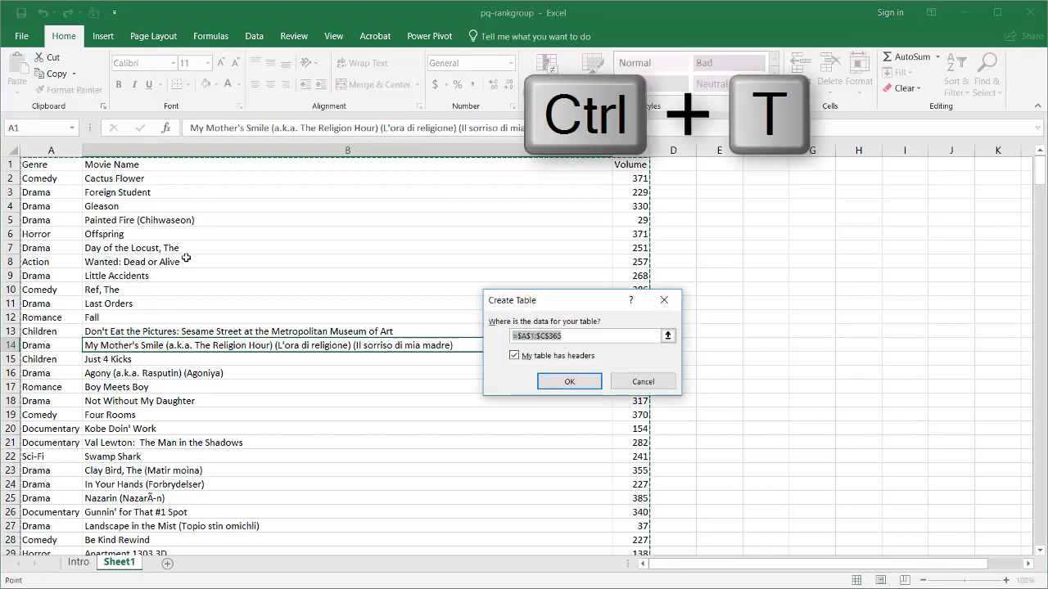
{"action": "left_click", "coordinate": [570, 383]}
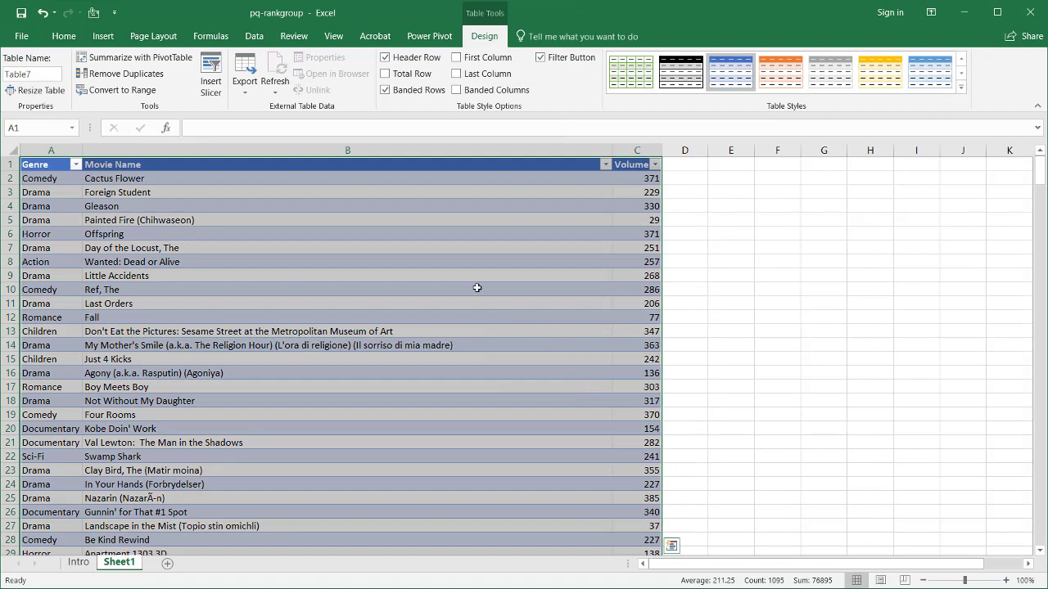
- Load the movie table into the Power Query Editor and sort its rows by Genre ascending and Volume descending
{"action": "left_click", "coordinate": [254, 36]}
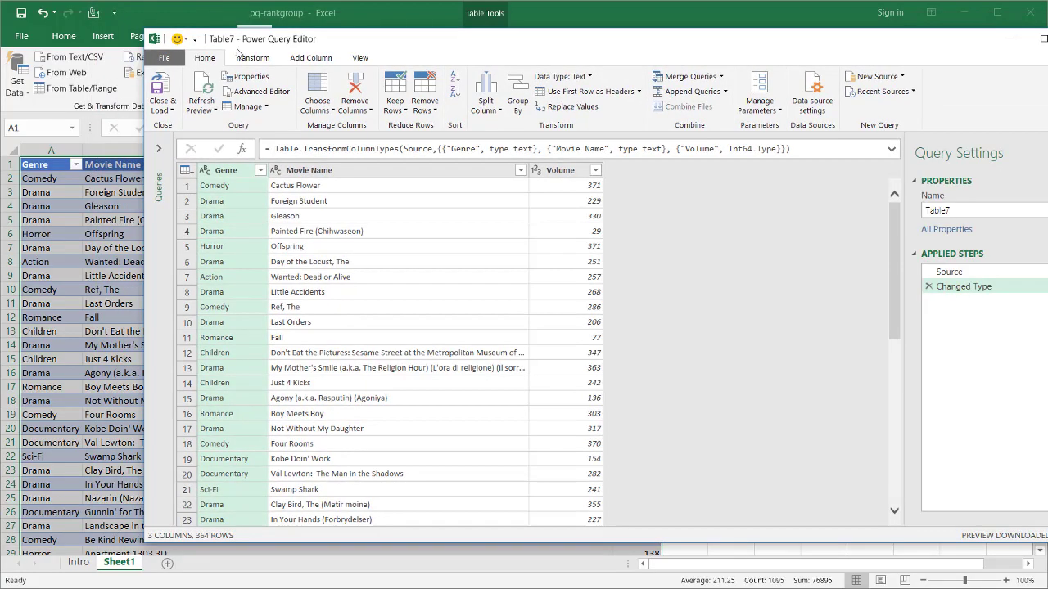
{"action": "left_click_drag", "start_coordinate": [244, 40], "coordinate": [125, 36]}
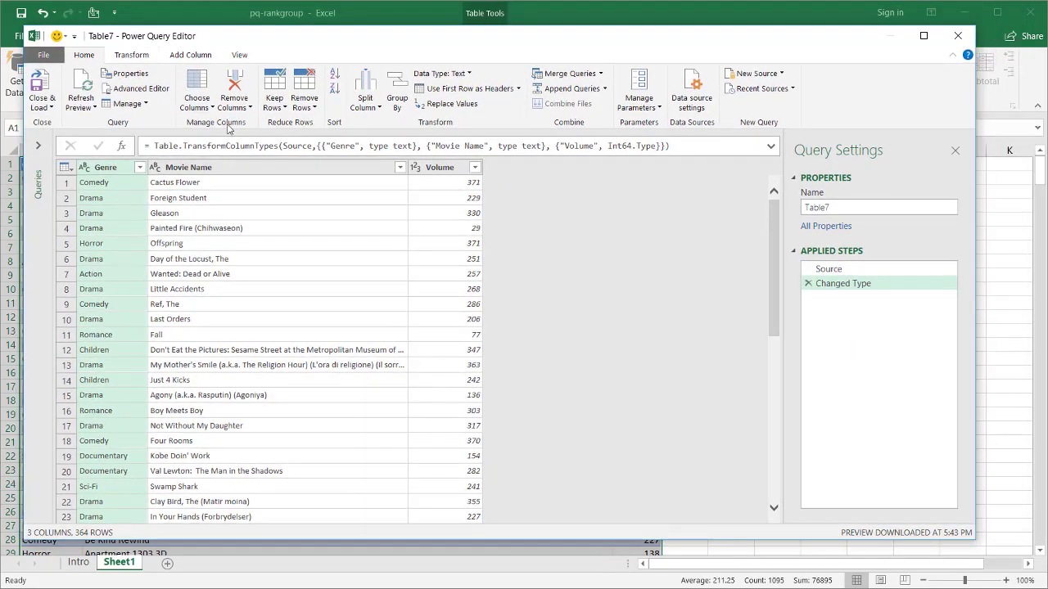
{"action": "left_click", "coordinate": [140, 169]}
{"action": "left_click", "coordinate": [158, 187]}
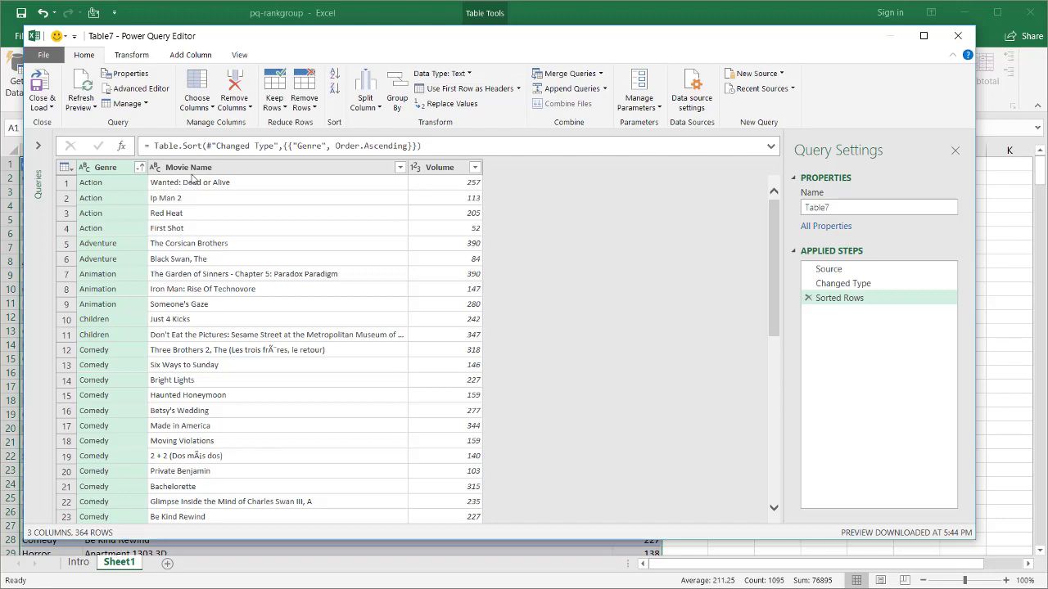
{"action": "left_click", "coordinate": [476, 169]}
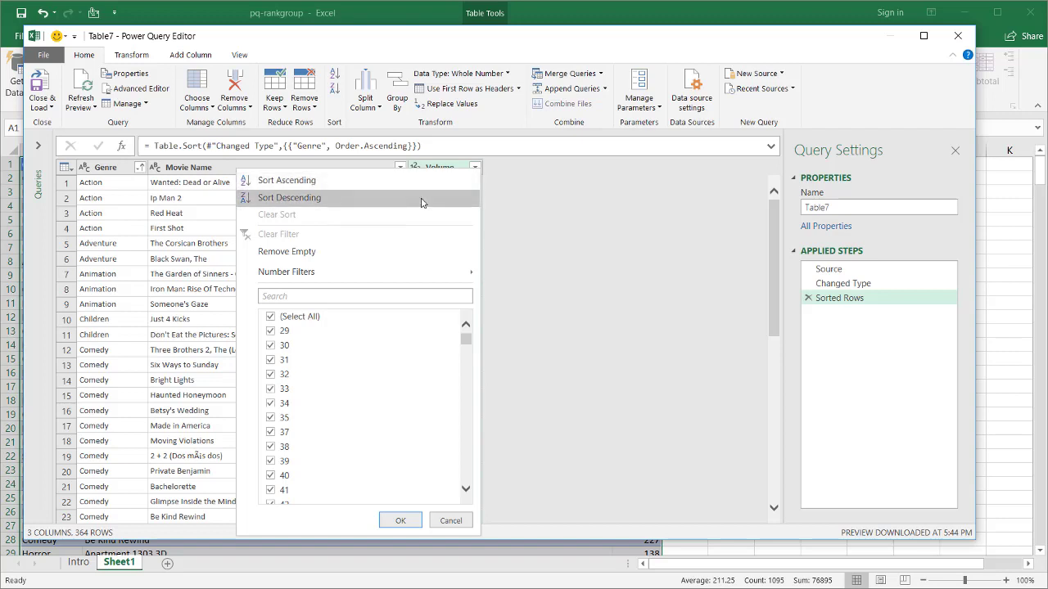
{"action": "left_click", "coordinate": [289, 197]}
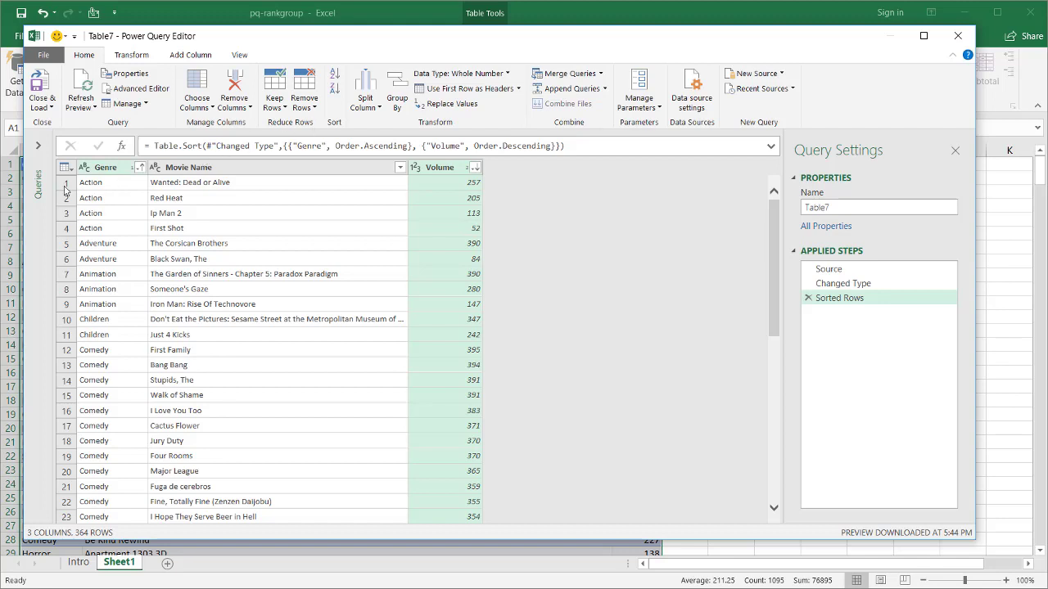
- Group the rows by Genre with the All Rows operation into a column named Count, and preview the Action group's nested table
{"action": "left_click", "coordinate": [103, 169]}
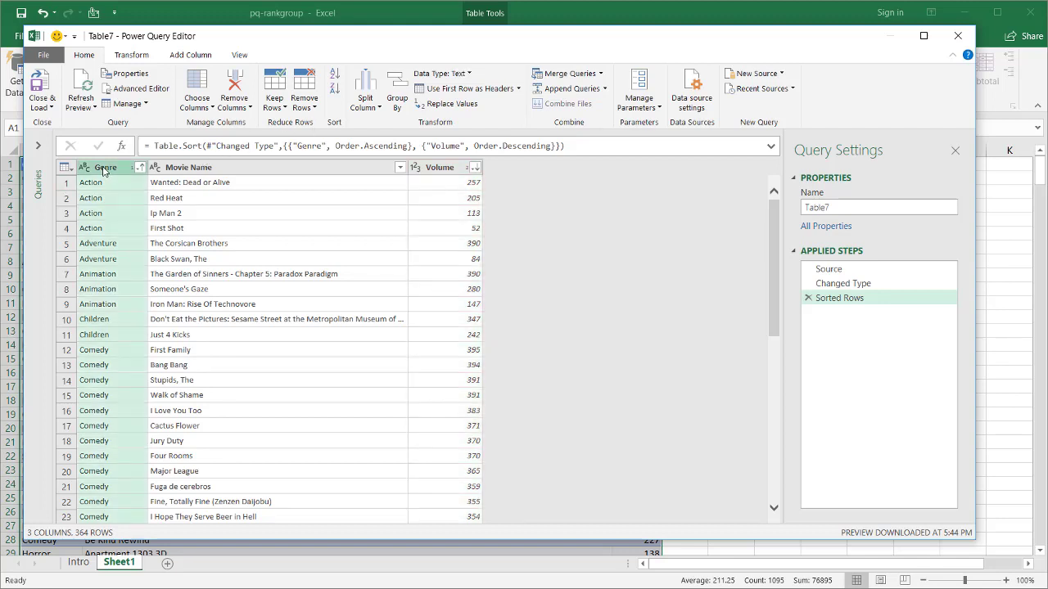
{"action": "right_click", "coordinate": [103, 171]}
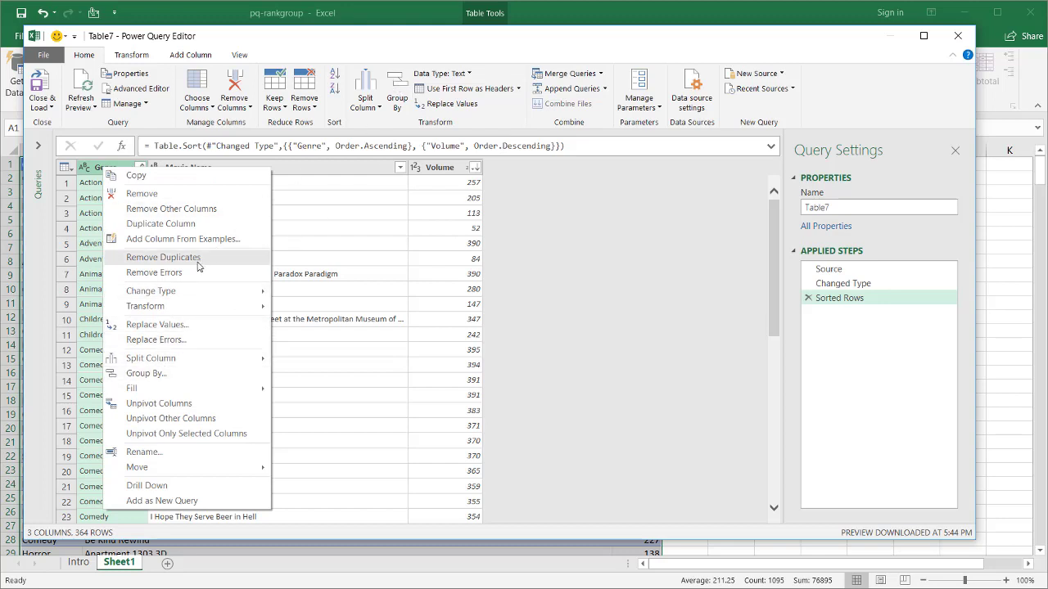
{"action": "left_click", "coordinate": [156, 375]}
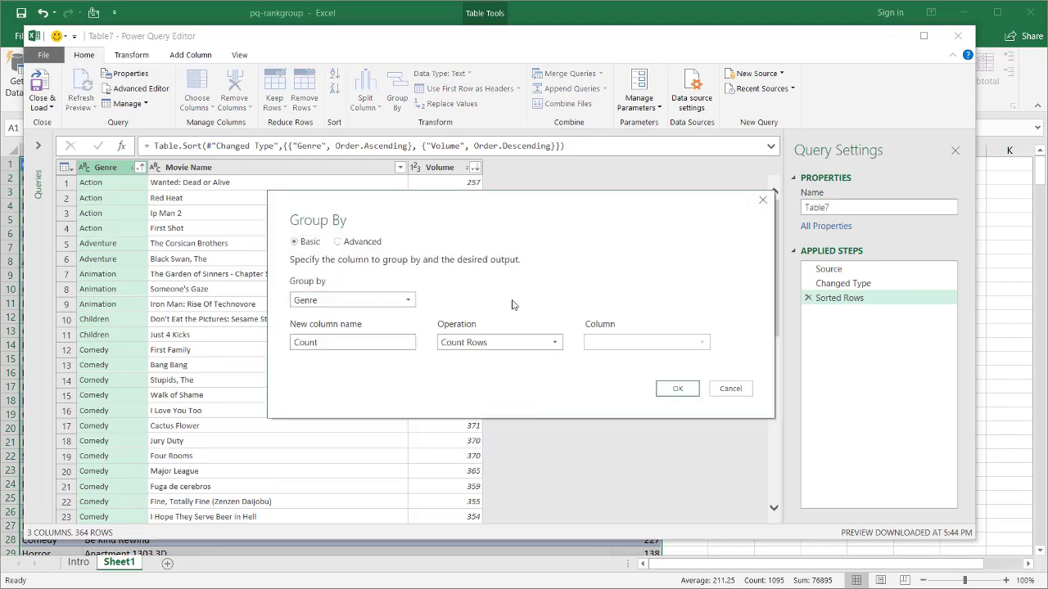
{"action": "left_click", "coordinate": [324, 344]}
{"action": "left_click", "coordinate": [528, 348]}
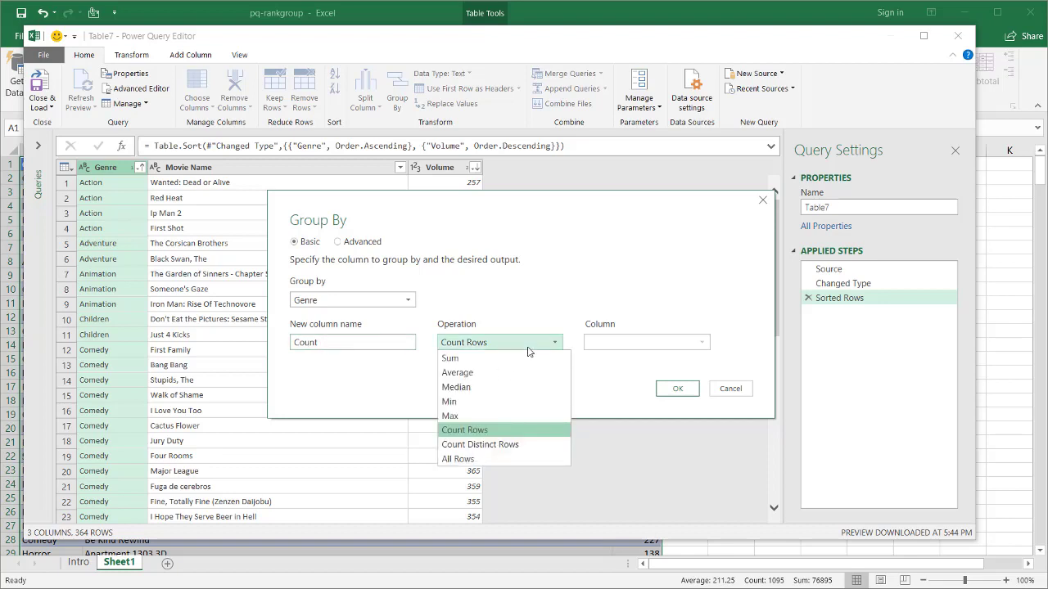
{"action": "left_click", "coordinate": [462, 463]}
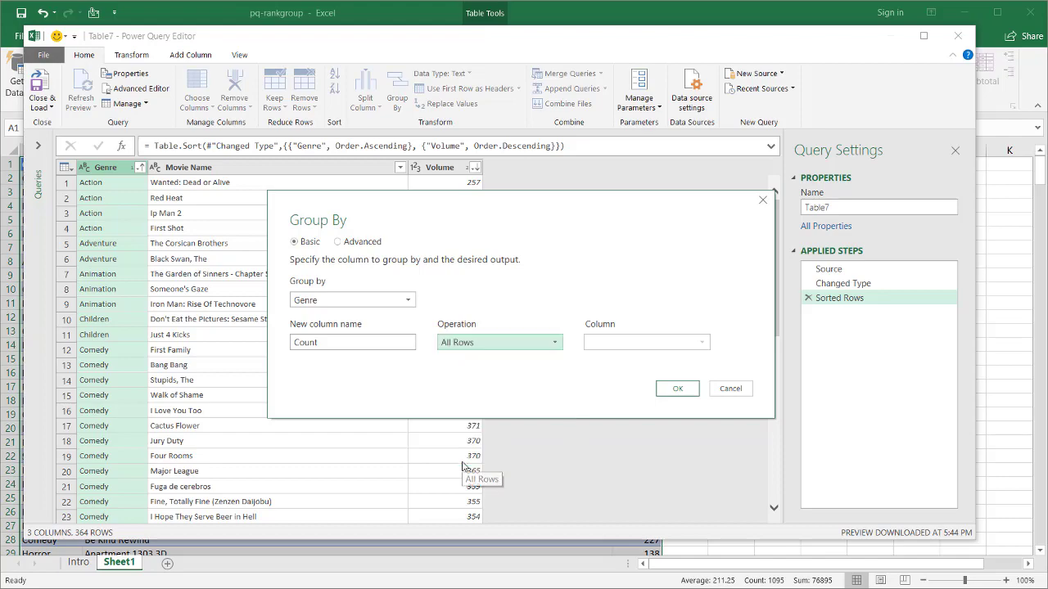
{"action": "left_click", "coordinate": [679, 389]}
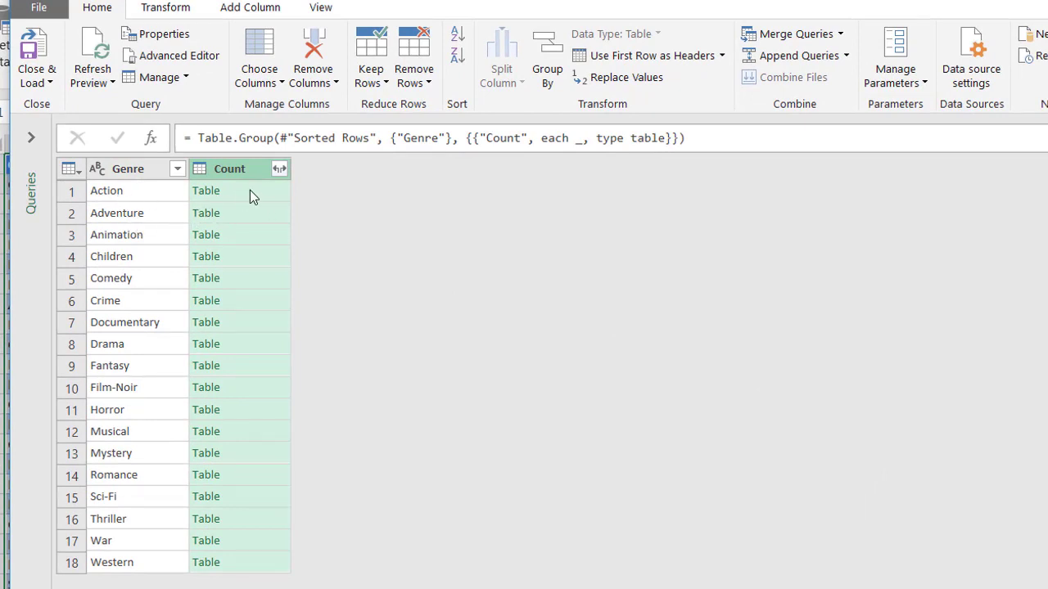
{"action": "left_click", "coordinate": [250, 192]}
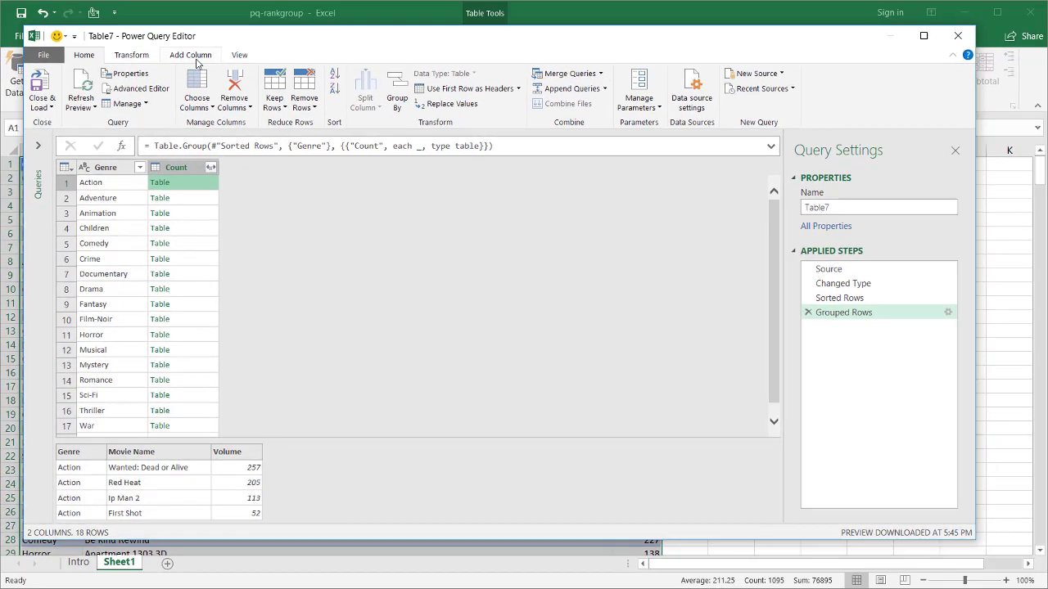
- Add a custom column with the formula =Table.AddIndexColumn([Count],"Rank",1,1) and preview its nested tables for Action, Adventure, Animation and Comedy
{"action": "left_click", "coordinate": [194, 56]}
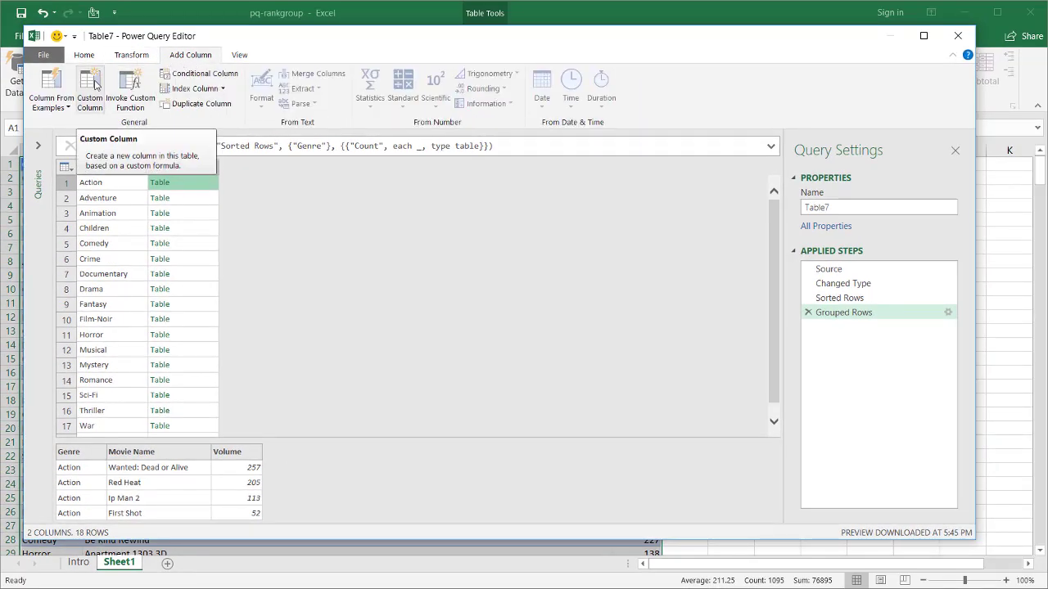
{"action": "left_click", "coordinate": [95, 84]}
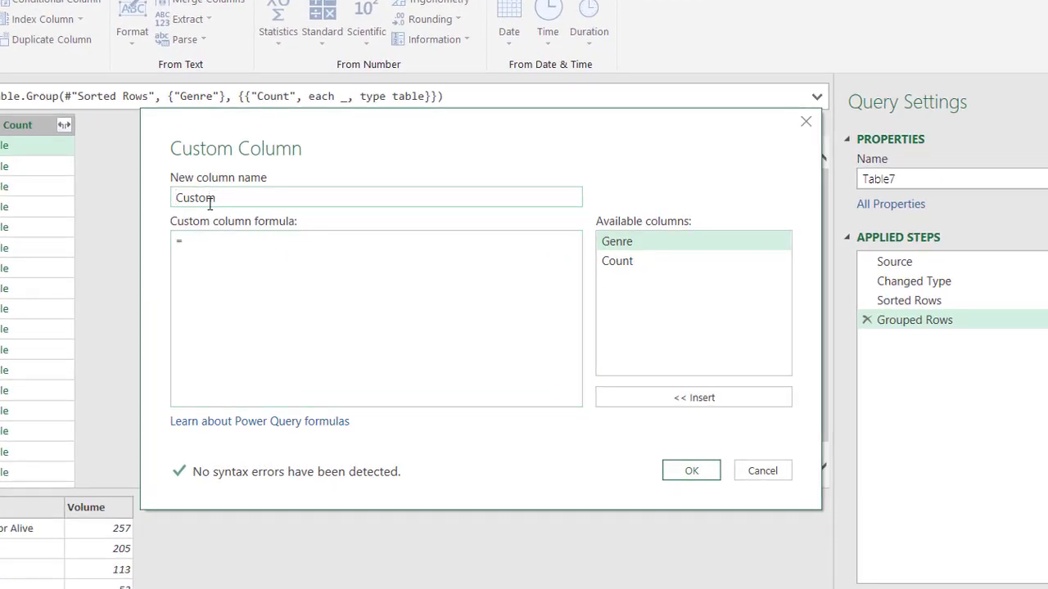
{"action": "left_click", "coordinate": [210, 238]}
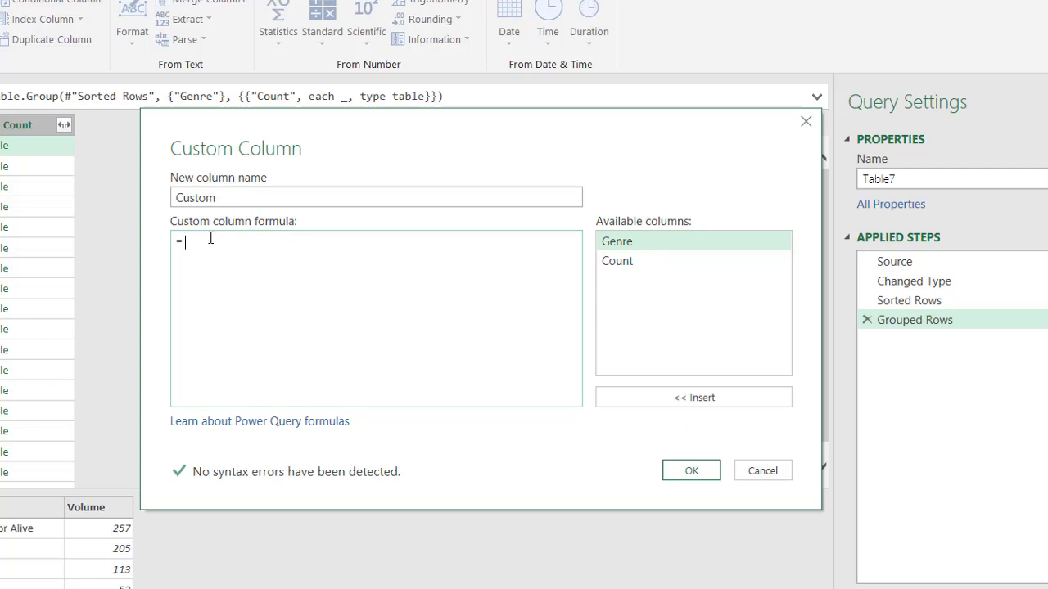
{"action": "type", "text": "Table.AddIncexColumn("}
{"action": "double_click", "coordinate": [616, 261]}
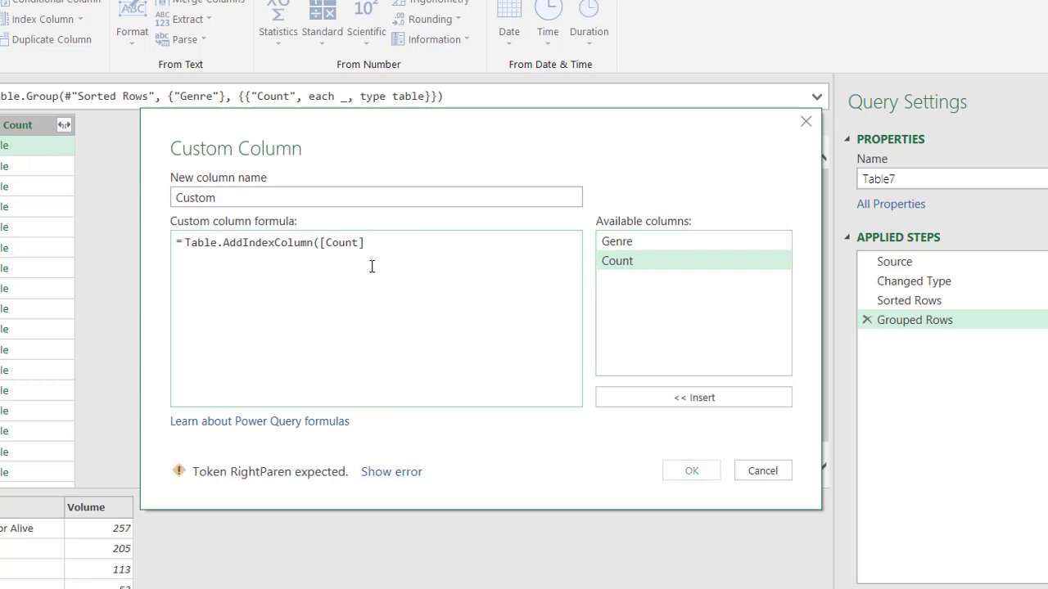
{"action": "type", "text": ",\""}
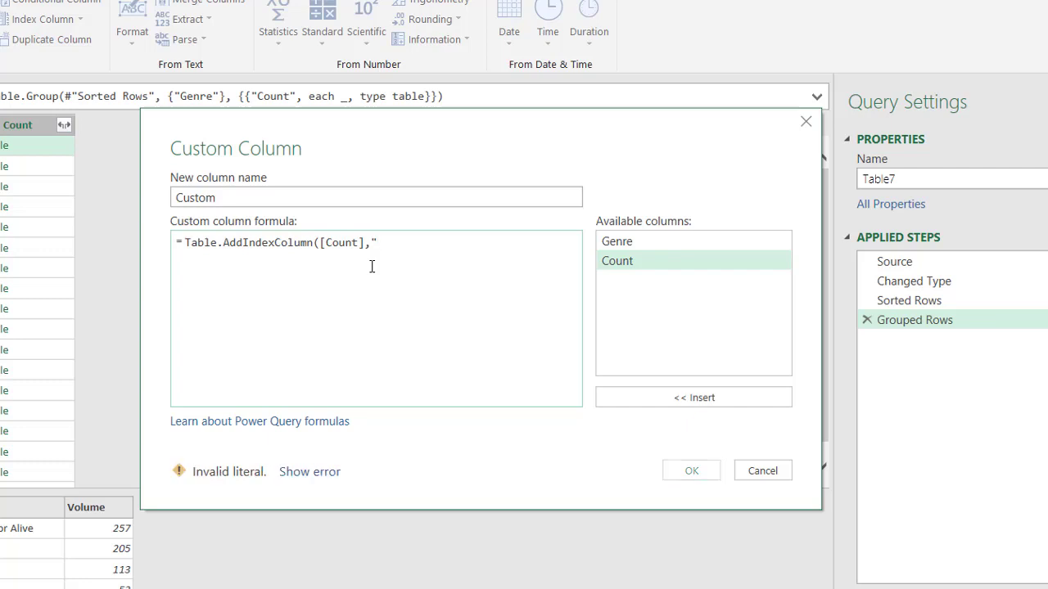
{"action": "type", "text": "Rank"}
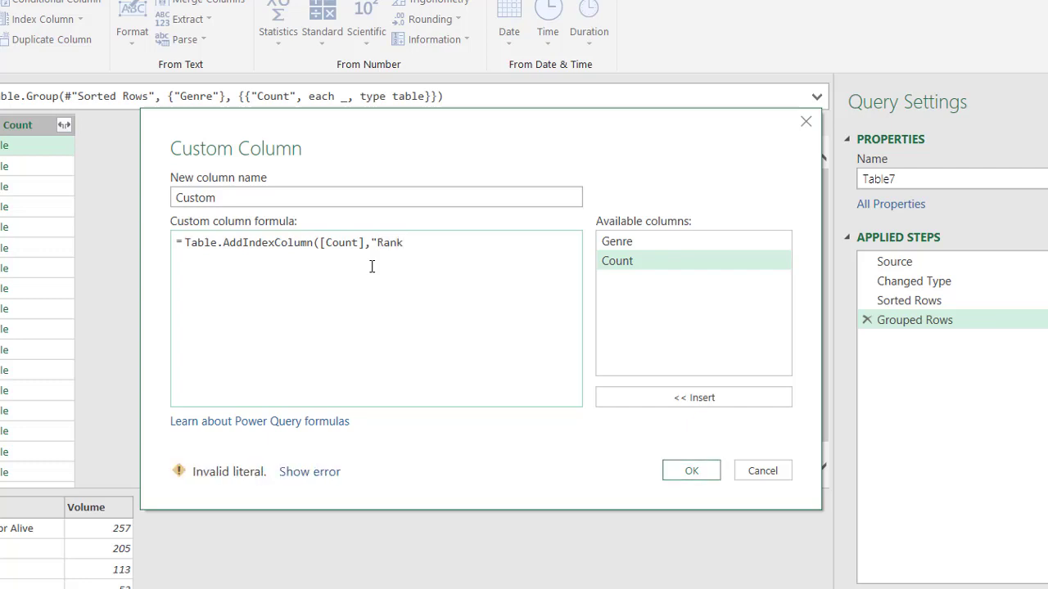
{"action": "type", "text": "\""}
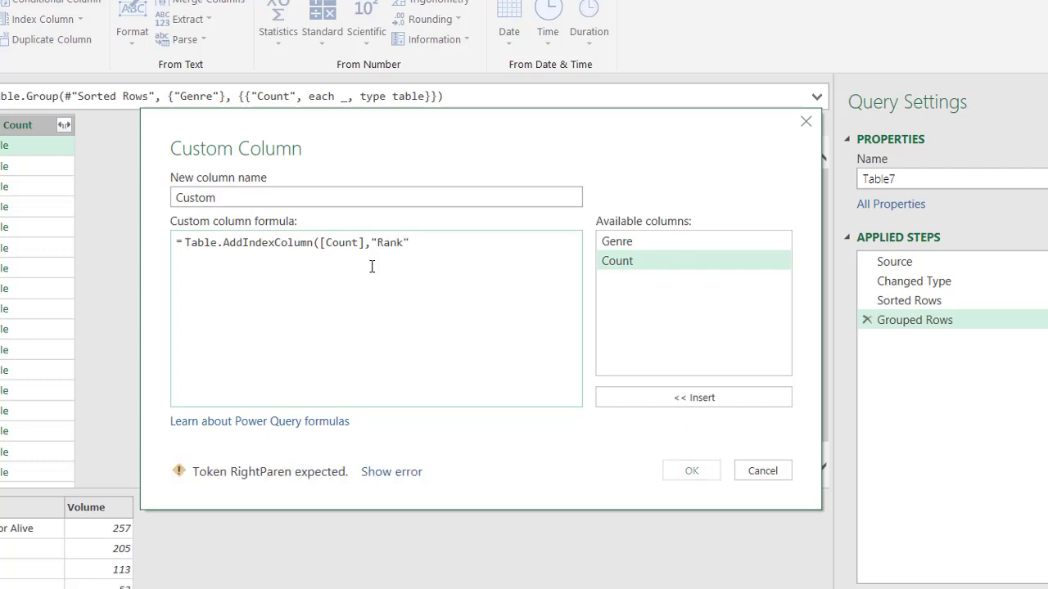
{"action": "type", "text": ",1,1)"}
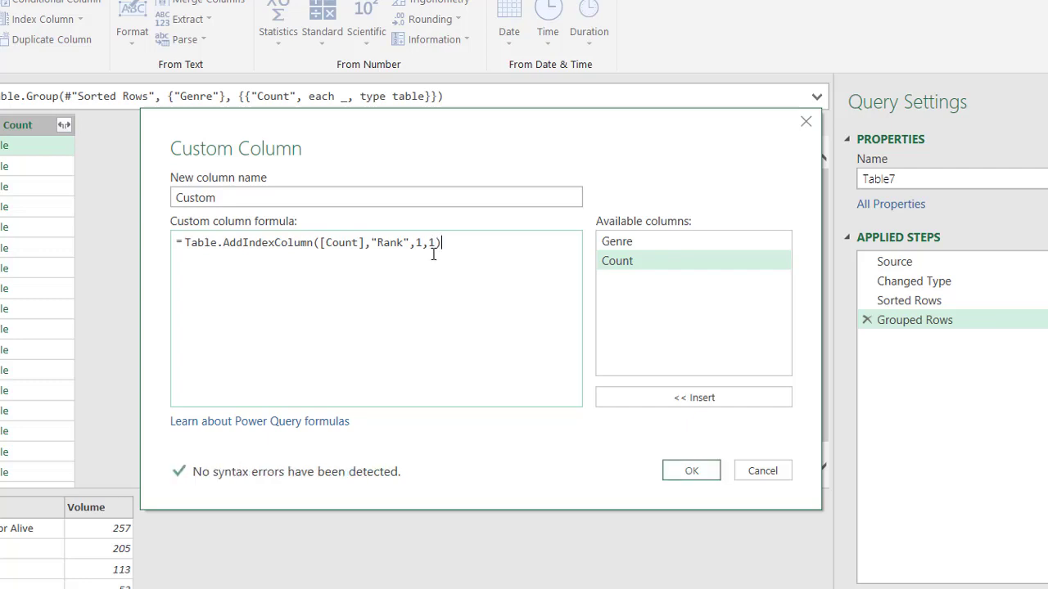
{"action": "left_click", "coordinate": [692, 471]}
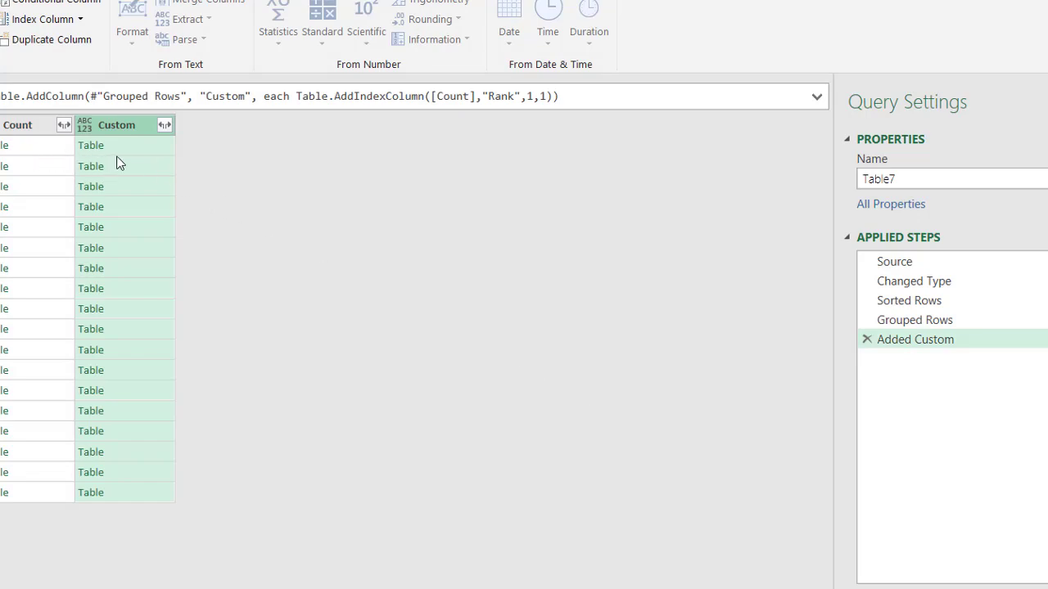
{"action": "left_click", "coordinate": [145, 150]}
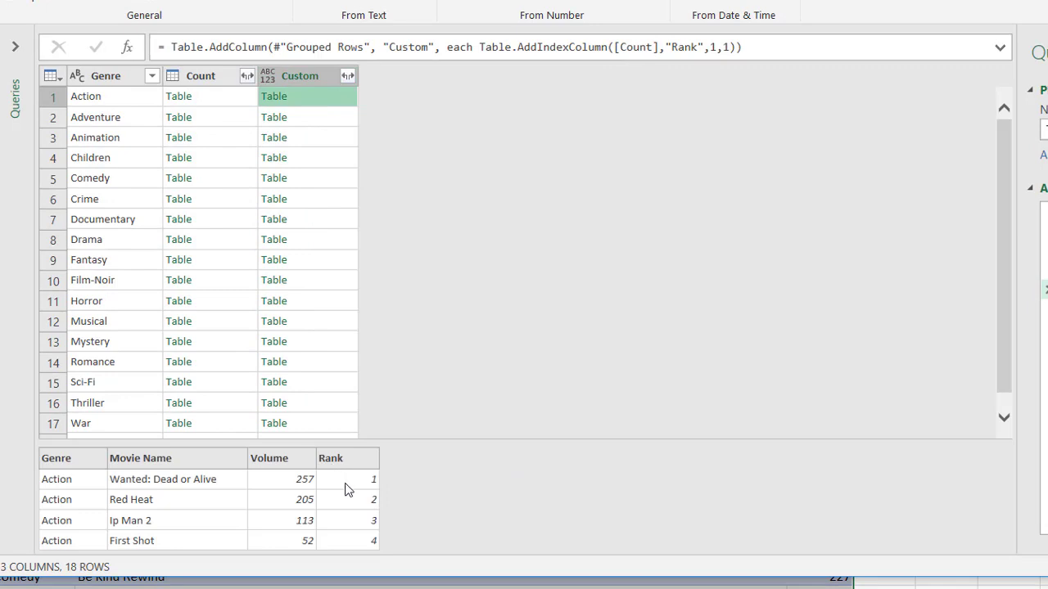
{"action": "left_click", "coordinate": [325, 121]}
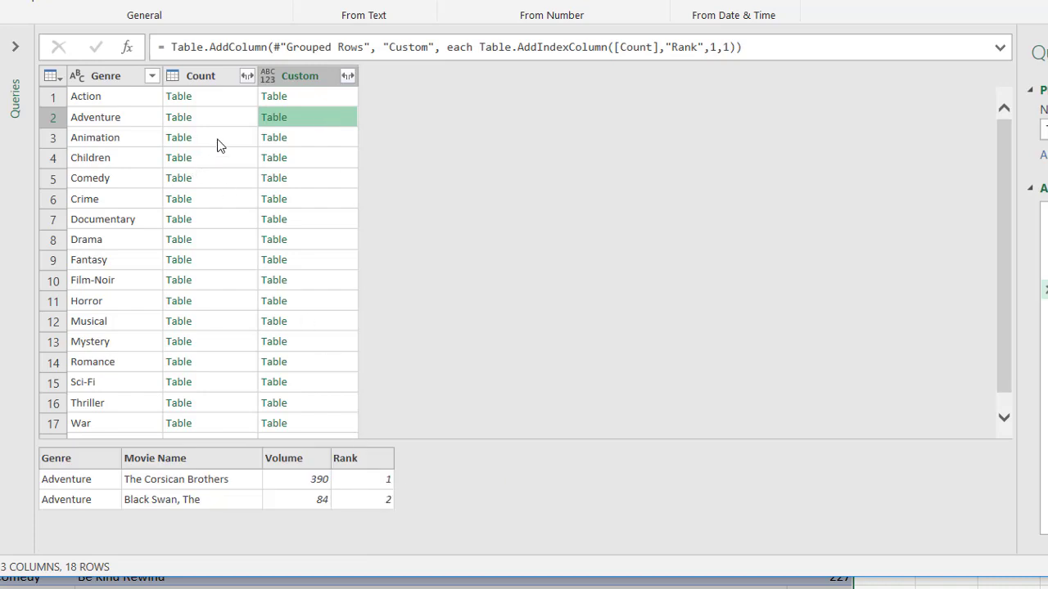
{"action": "left_click", "coordinate": [332, 139]}
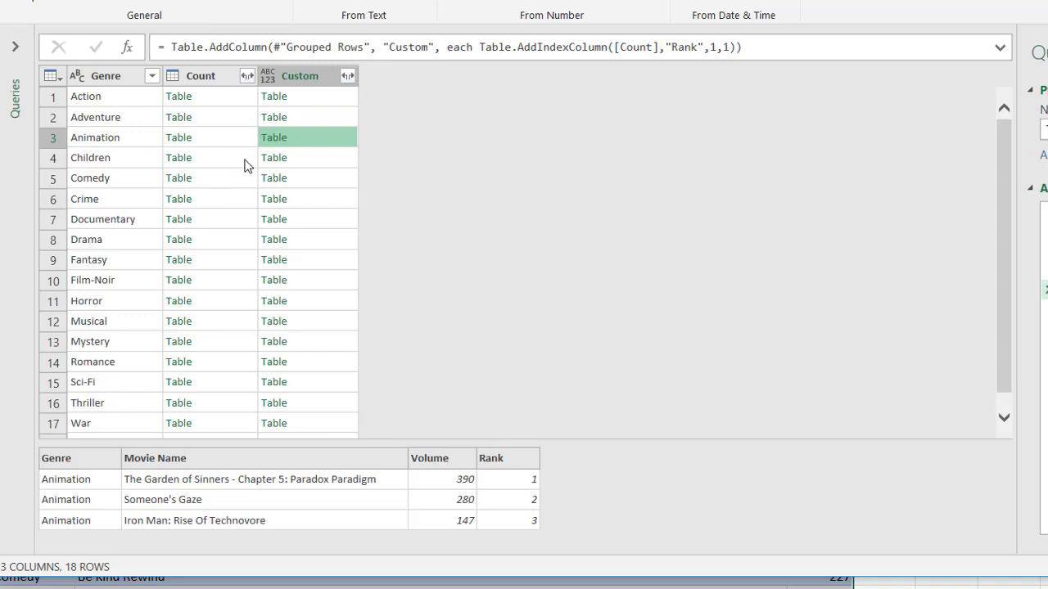
{"action": "left_click", "coordinate": [326, 182]}
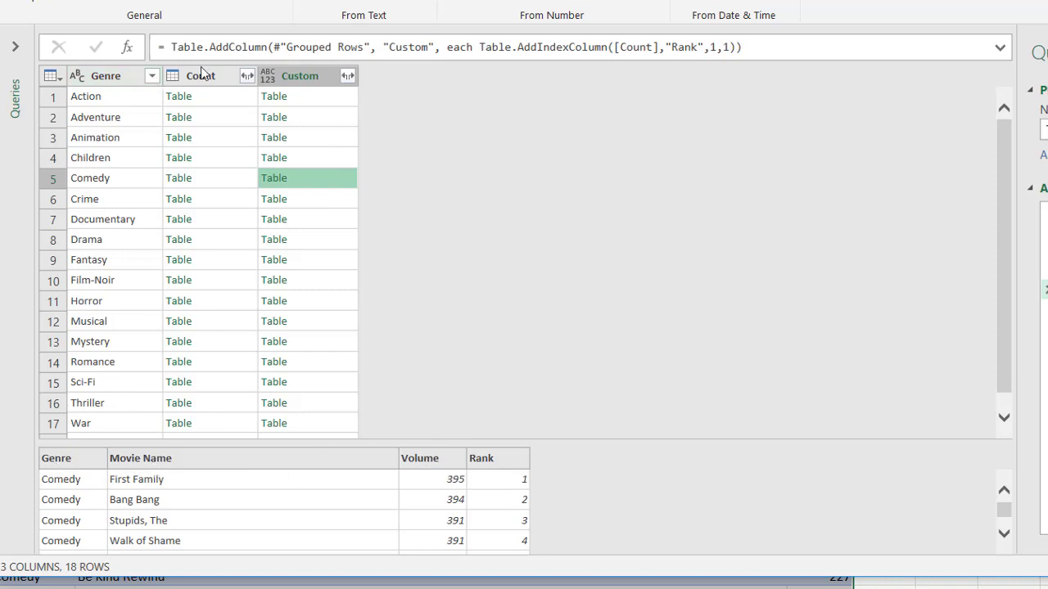
- Remove all columns except Custom and expand it into Genre, Movie Name, Volume and Rank without the original column name as prefix
{"action": "right_click", "coordinate": [308, 79]}
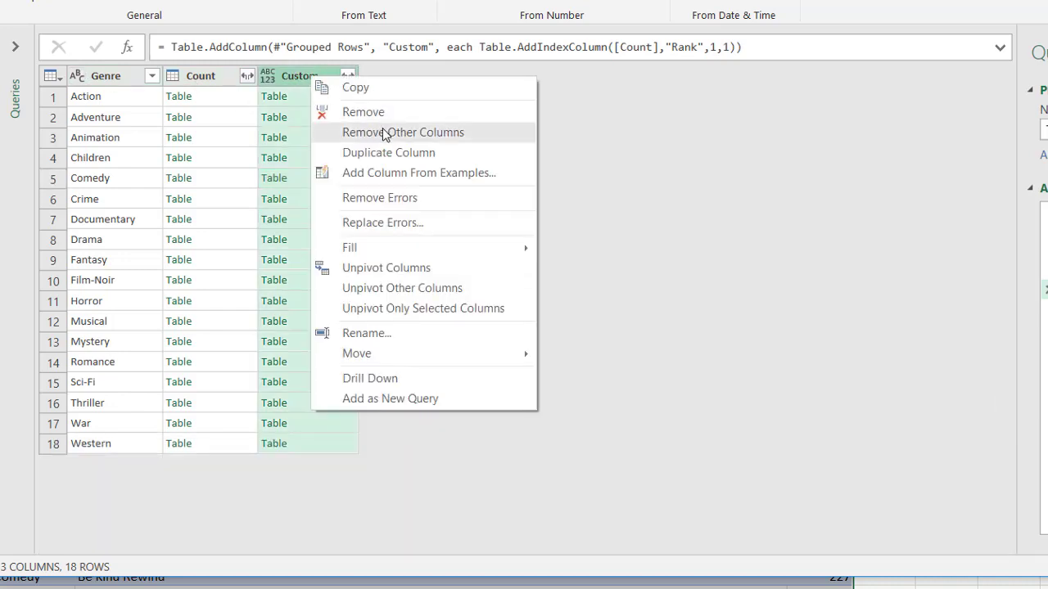
{"action": "left_click", "coordinate": [383, 133]}
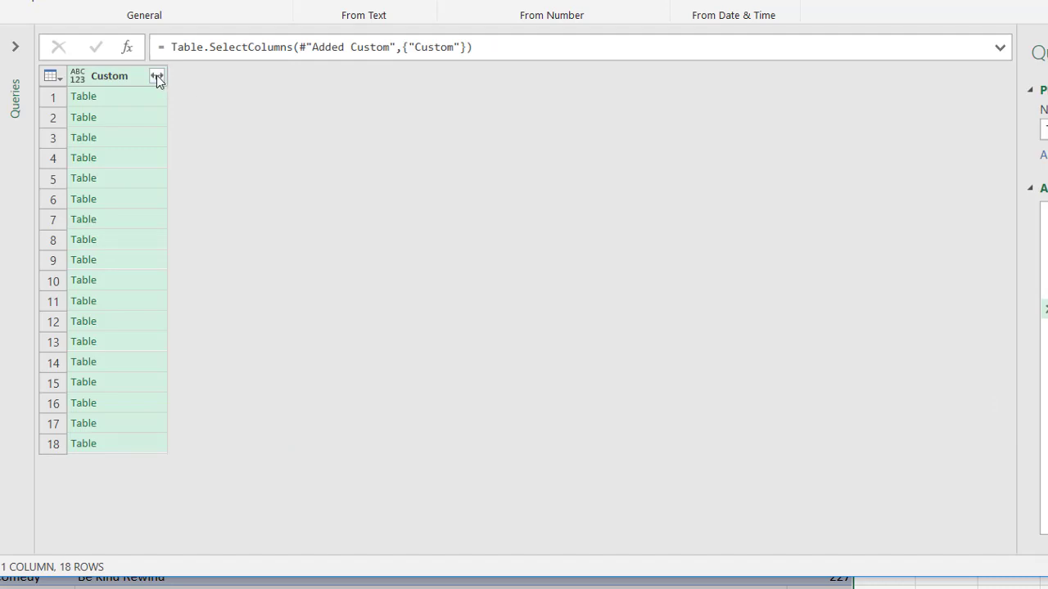
{"action": "left_click", "coordinate": [156, 75]}
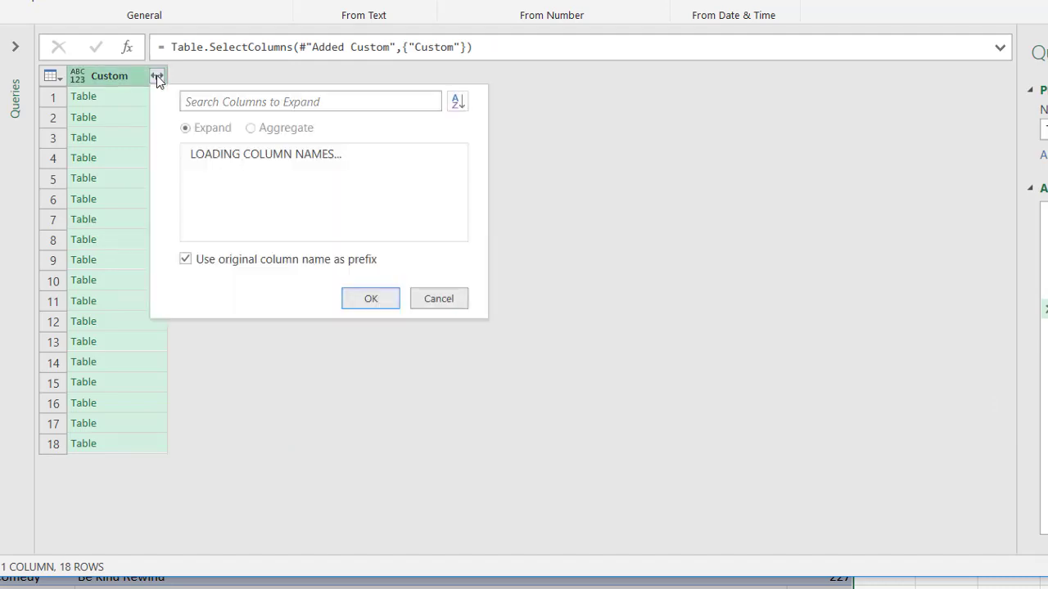
{"action": "left_click", "coordinate": [189, 261]}
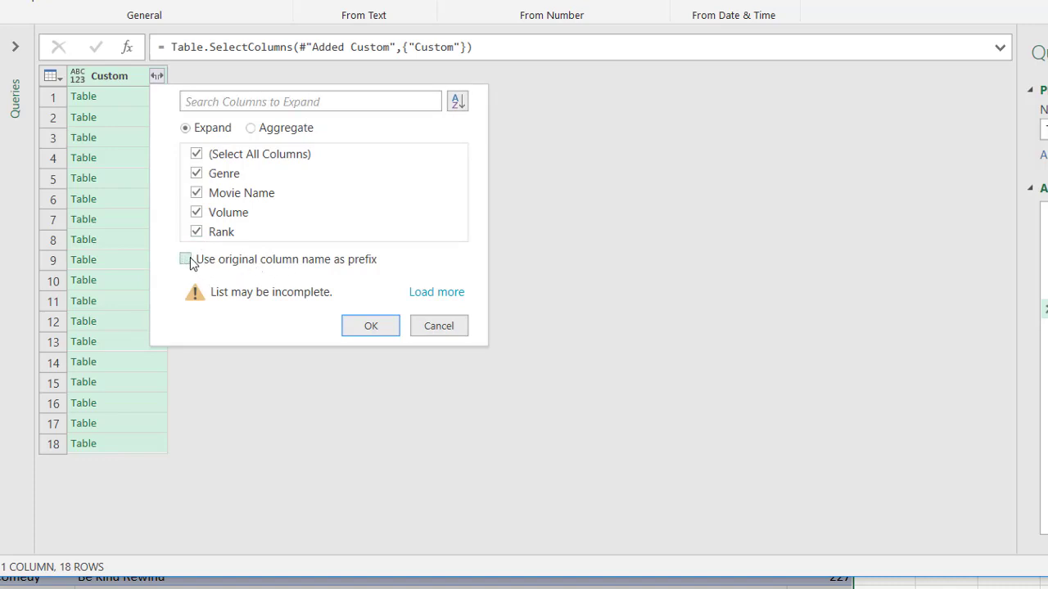
{"action": "left_click", "coordinate": [388, 328]}
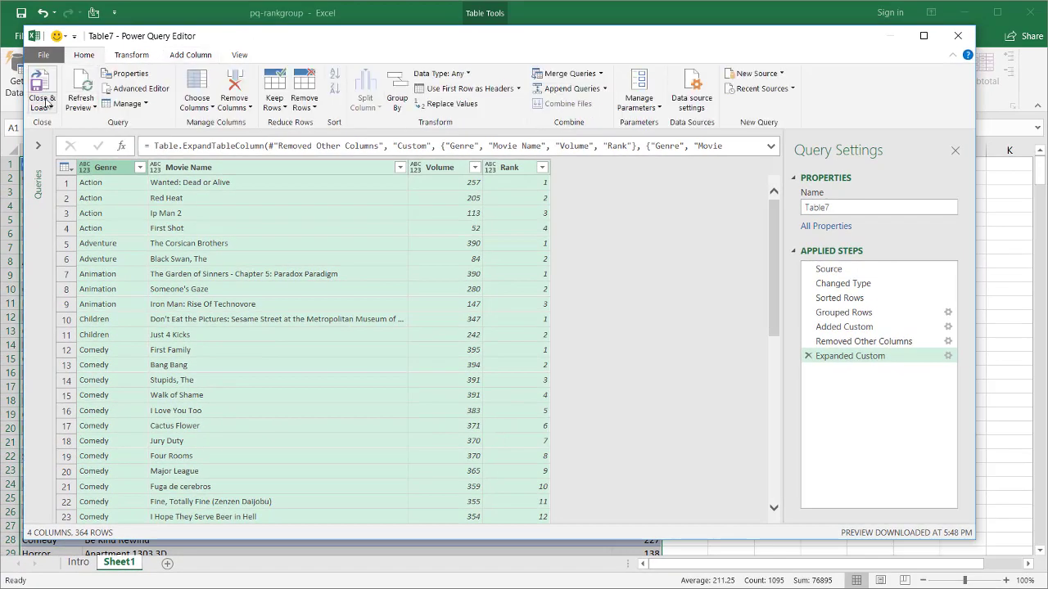
- Close the query and load its result into a new worksheet, and select the Animation movies' rank values in D8:D10
{"action": "left_click", "coordinate": [40, 82]}
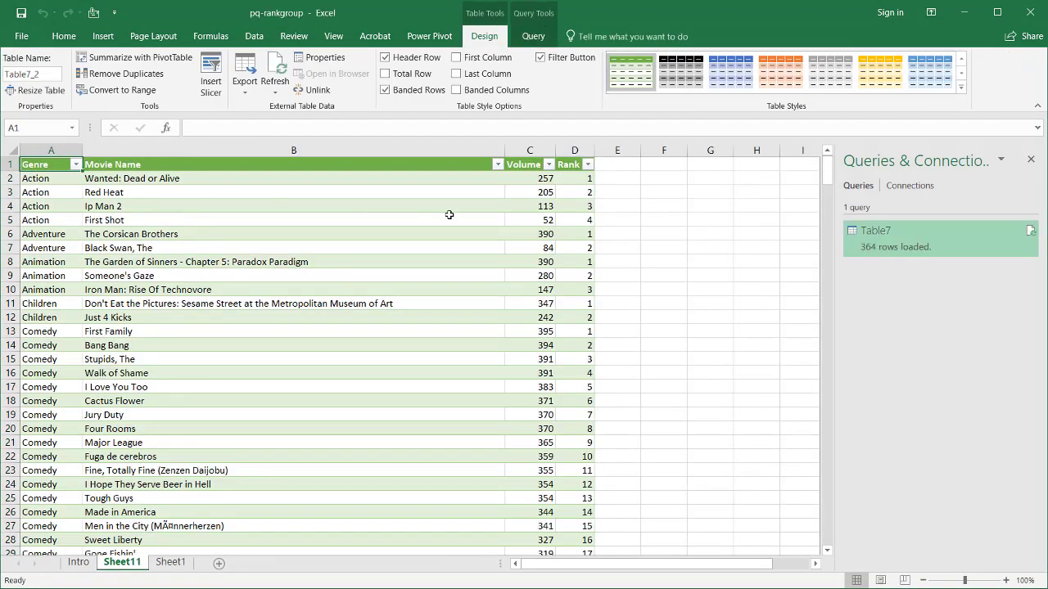
{"action": "left_click_drag", "start_coordinate": [577, 176], "coordinate": [576, 296]}
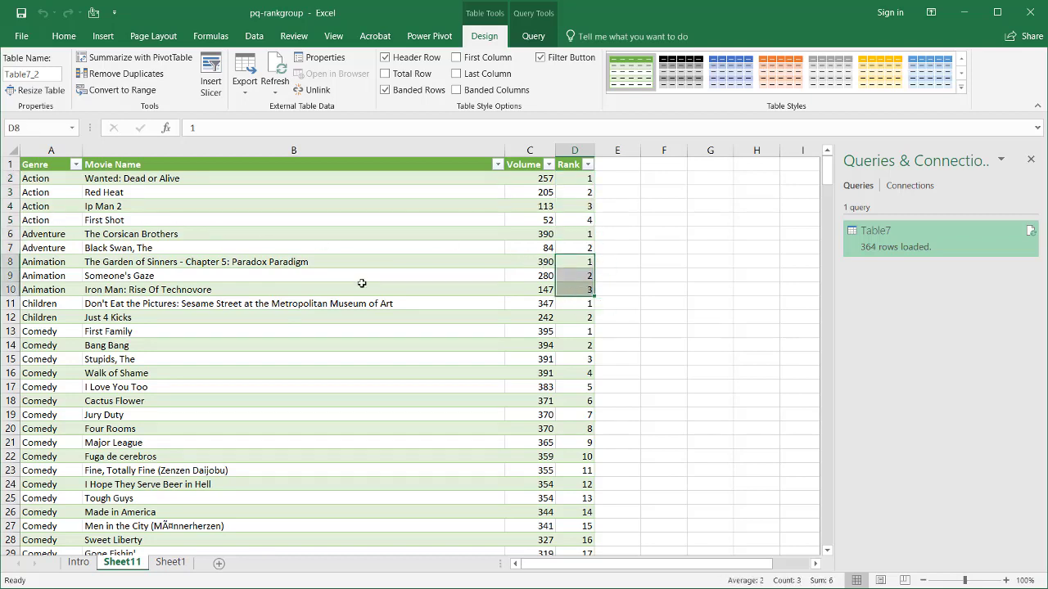